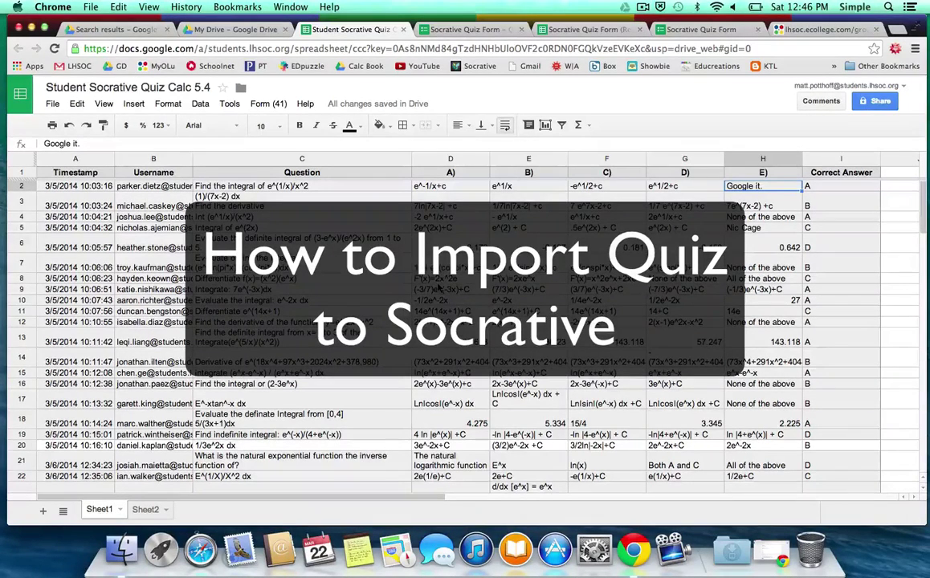
- Close the extra quiz form tabs to the right of the spreadsheet tab
left_click(439, 32)
- In a new tab, log in to the Socrative teacher account using the saved e-mail and password
left_click(444, 30)
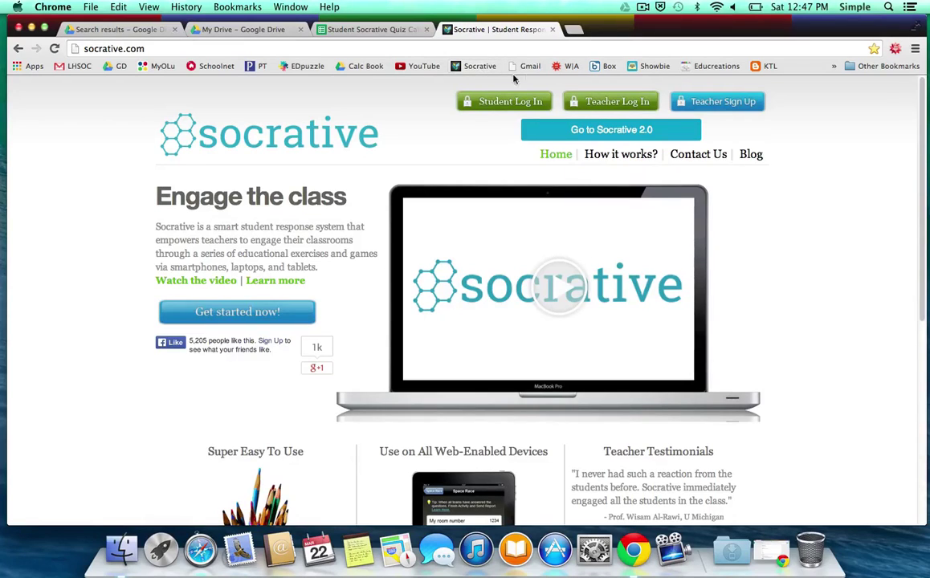
left_click(611, 104)
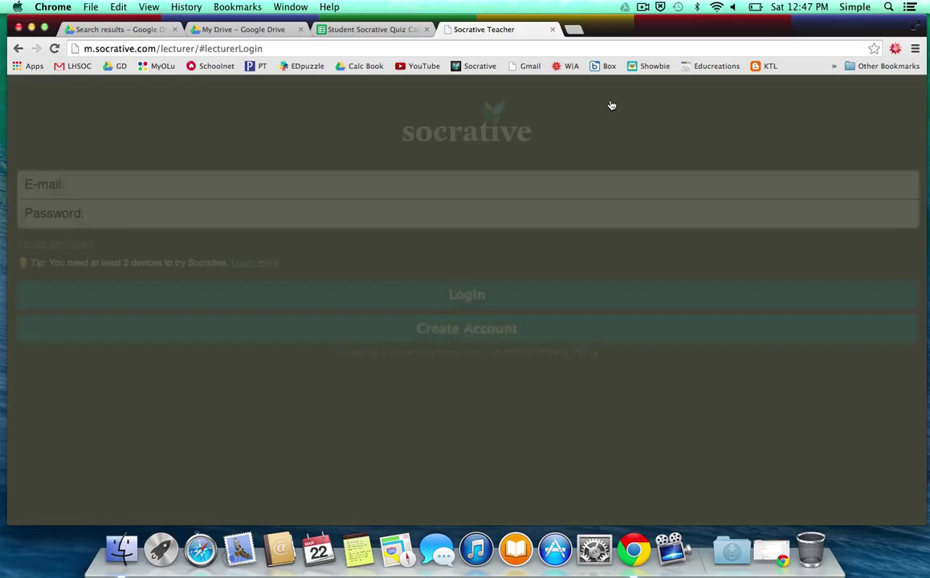
left_click(348, 182)
key("Down")
key("Return")
key("Return")
scroll(397, 247, "down", 3)
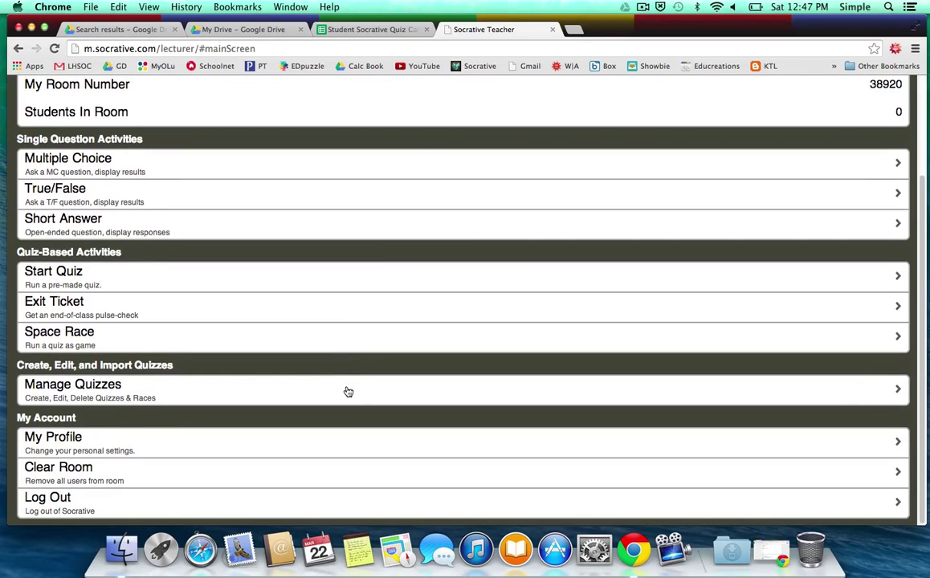
- Go to Manage Quizzes > Import Quiz From Excel and download socrativeQuizTemplate.xlsx
left_click(348, 392)
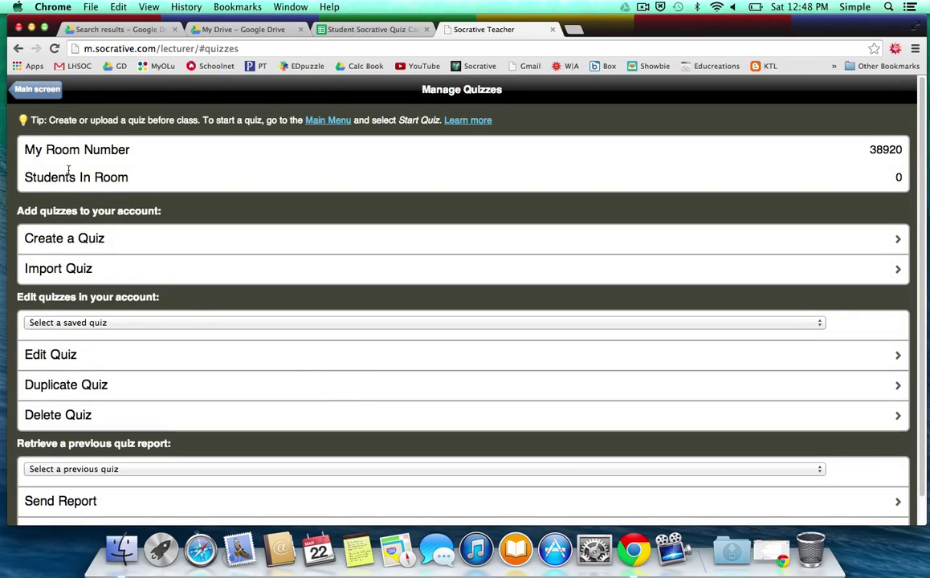
left_click(66, 270)
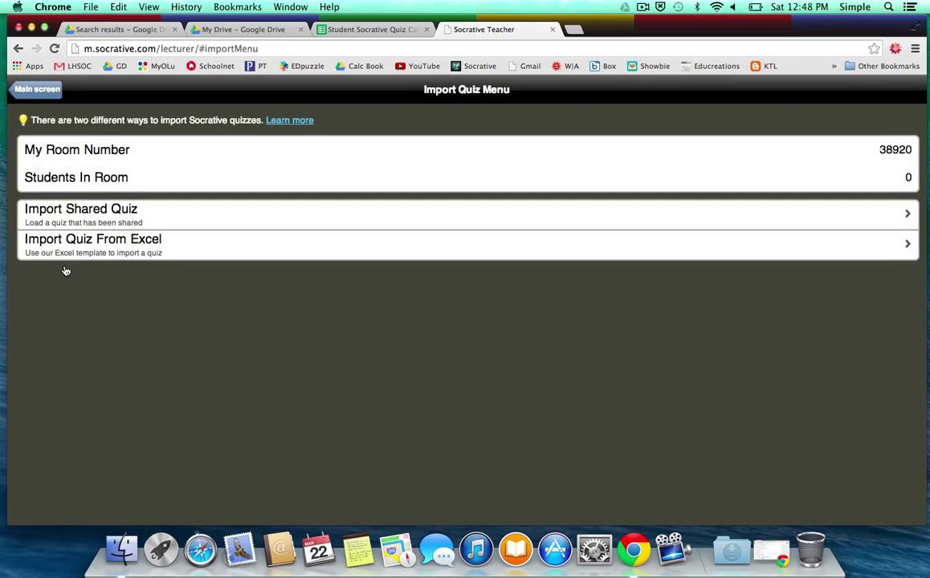
left_click(132, 250)
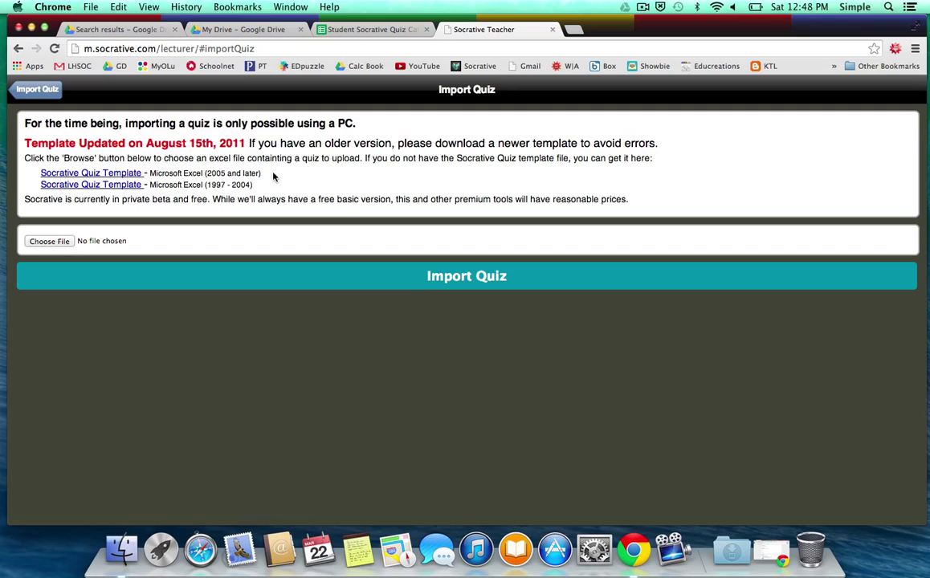
left_click(122, 177)
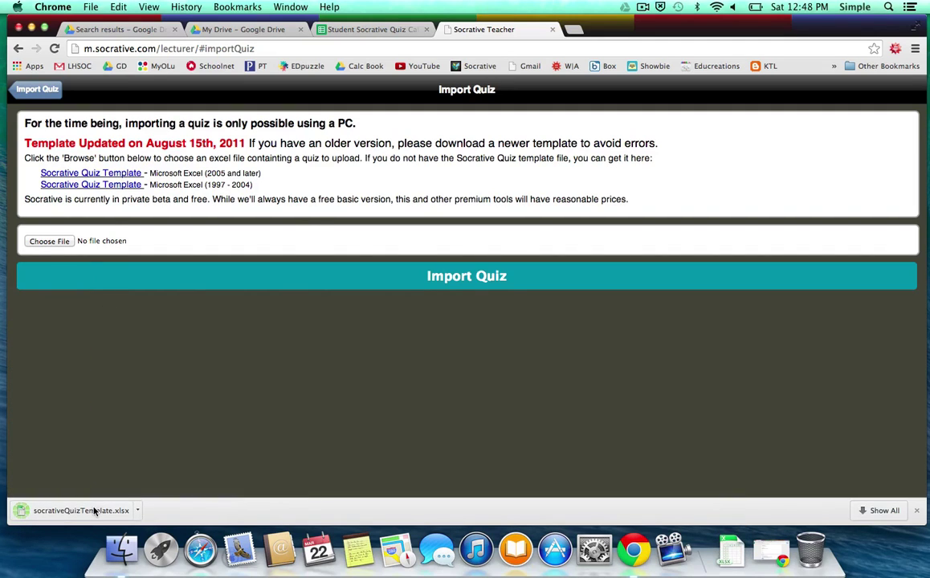
- Open socrativeQuizTemplate.xlsx in Excel and enlarge the window to show more rows
left_click(94, 511)
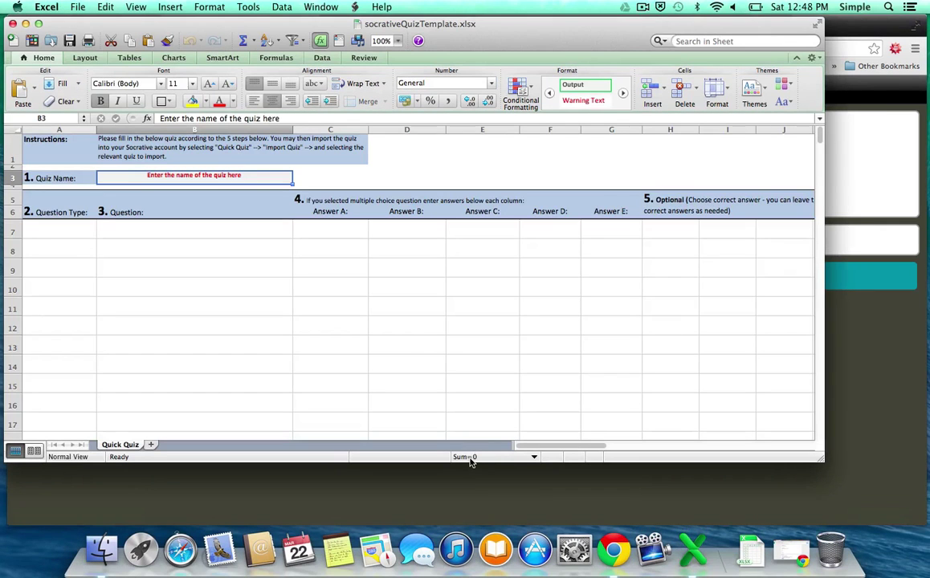
left_click_drag(469, 463, 467, 541)
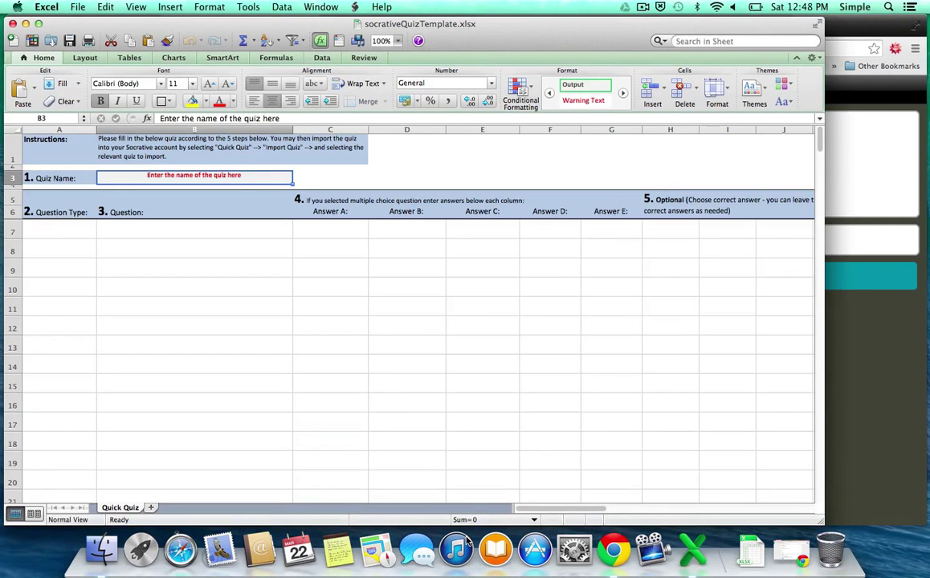
left_click(238, 158)
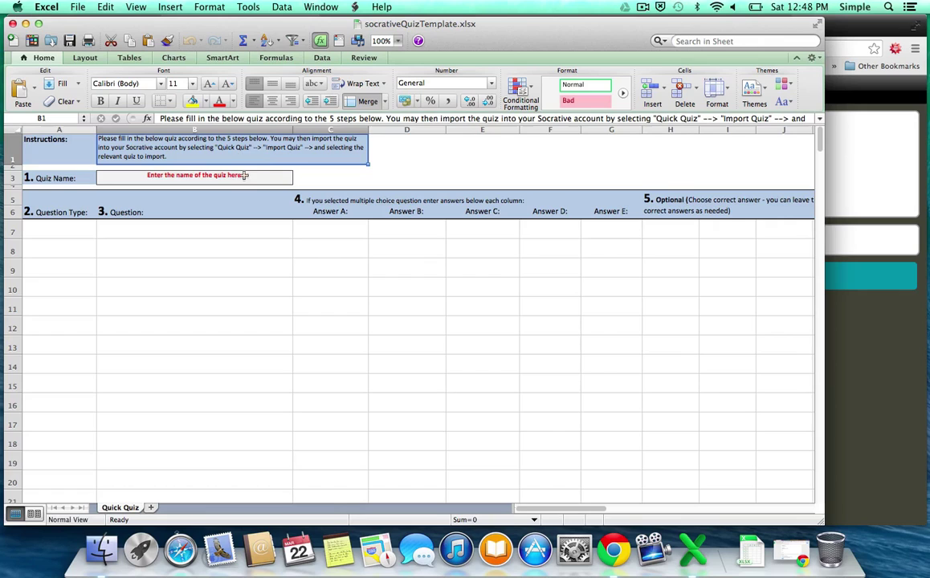
- Enter 'Sample Quiz for Space Race' as the Quiz Name in cell B3
left_click(206, 178)
type("Sample Quiz")
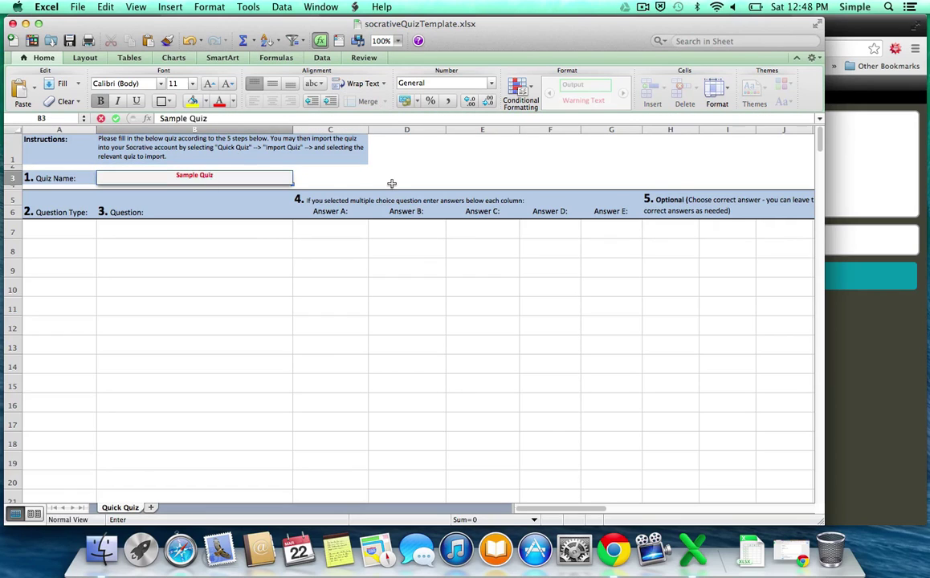
type(" for Space Race")
left_click(391, 184)
left_click(273, 178)
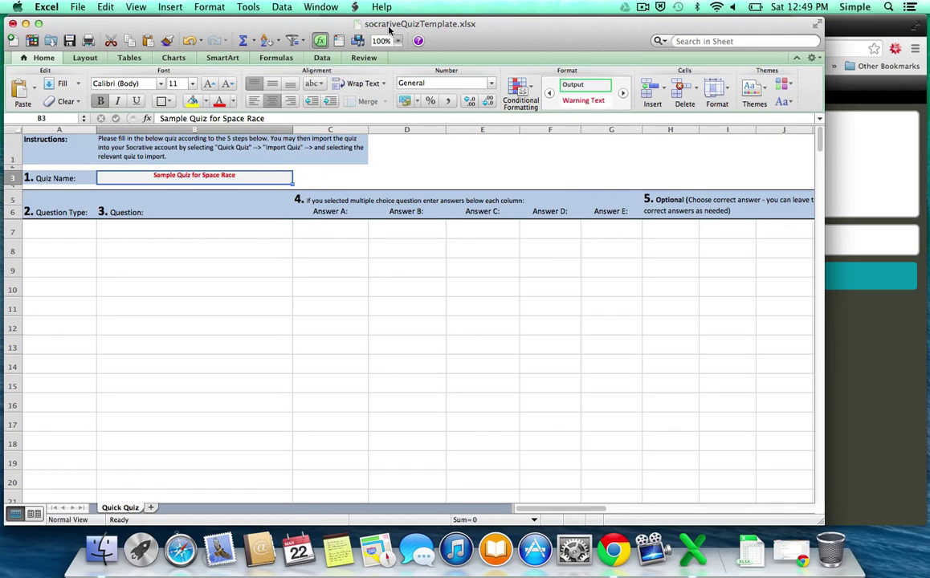
mouse_move(405, 27)
left_mouse_down()
mouse_move(398, 44)
mouse_move(403, 28)
left_mouse_up()
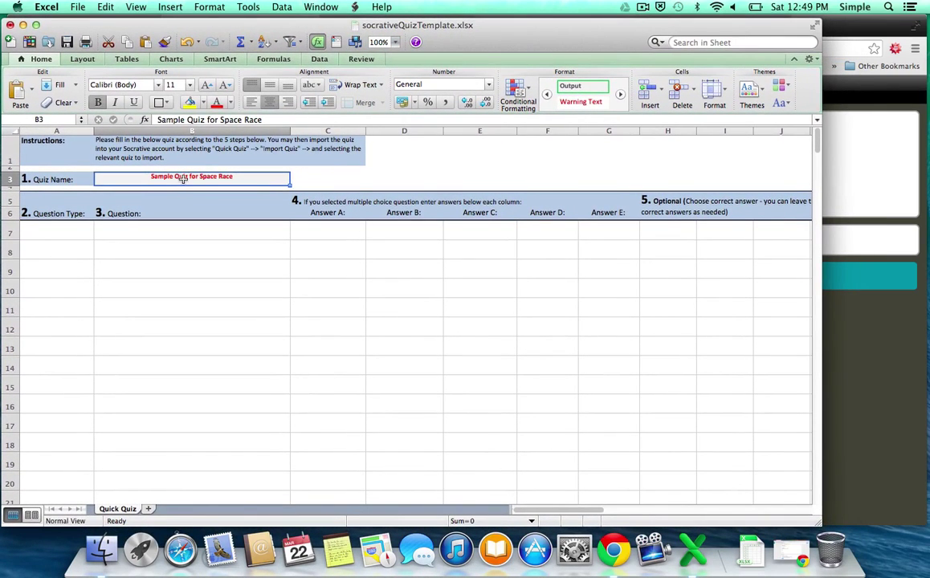
- Save the workbook to Downloads as 'Sample Quiz for Space Race.xlsx' and return to the browser
key("super+c")
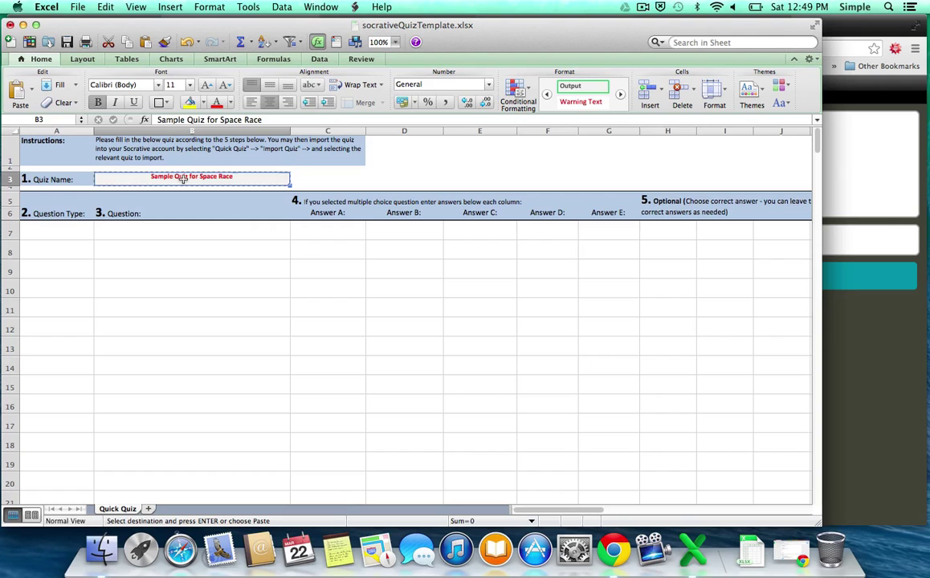
left_click(72, 10)
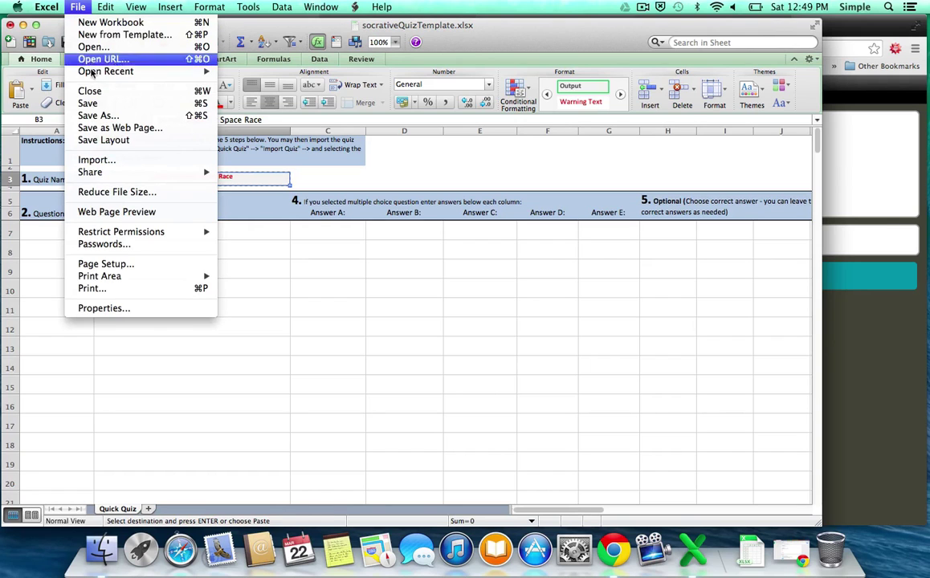
left_click(108, 117)
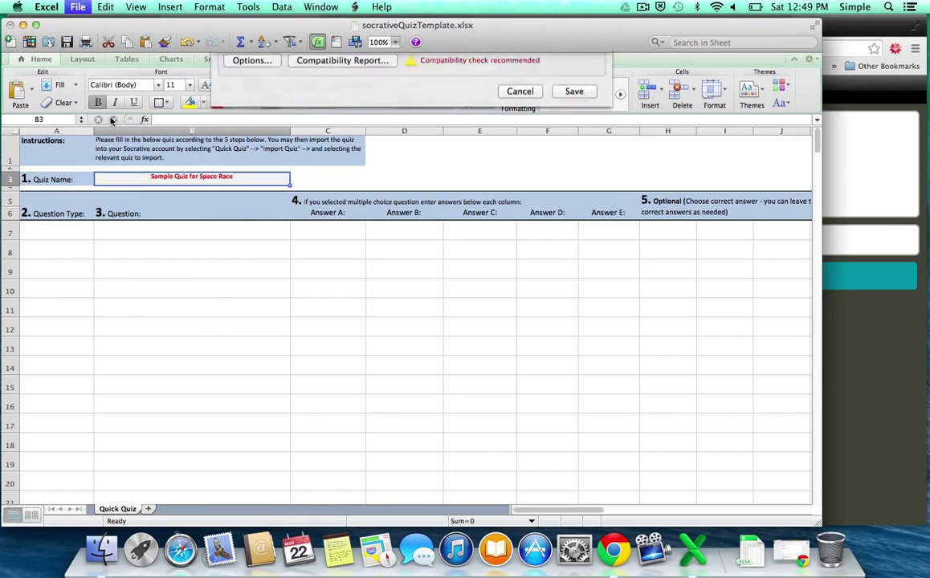
key("super+v")
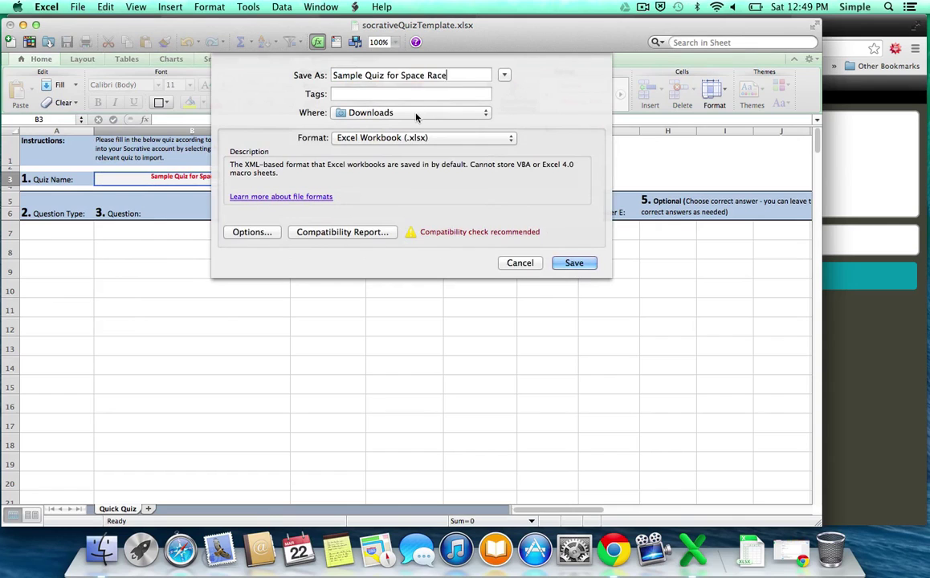
left_click(571, 262)
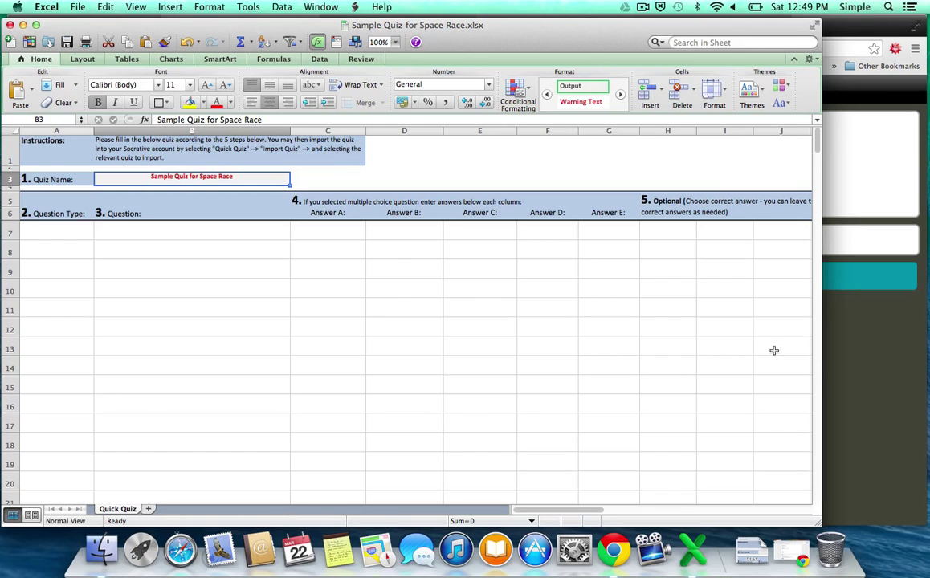
left_click(882, 361)
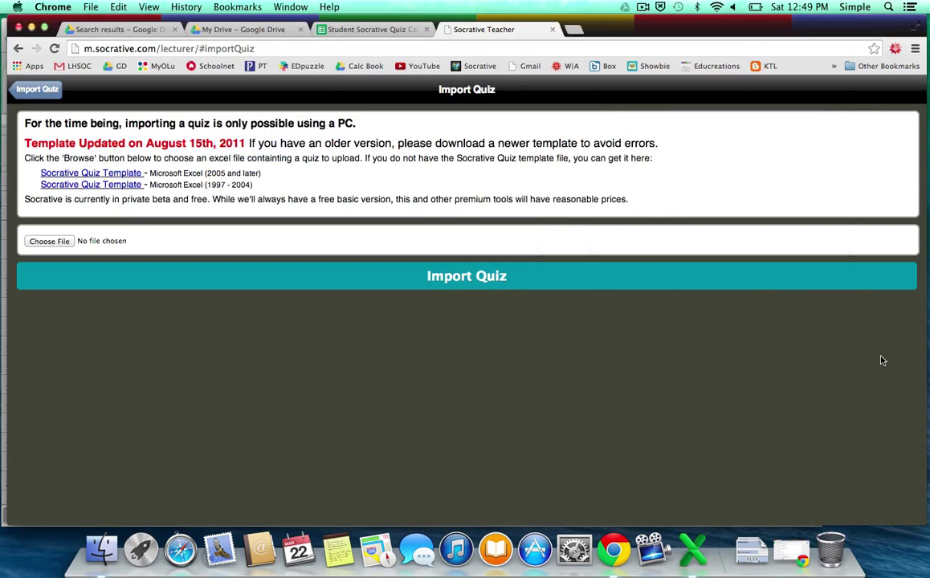
- Copy the questions, answer choices and correct answers from rows 2–42 of Student Socrative Quiz Calc 5.4
left_click(387, 29)
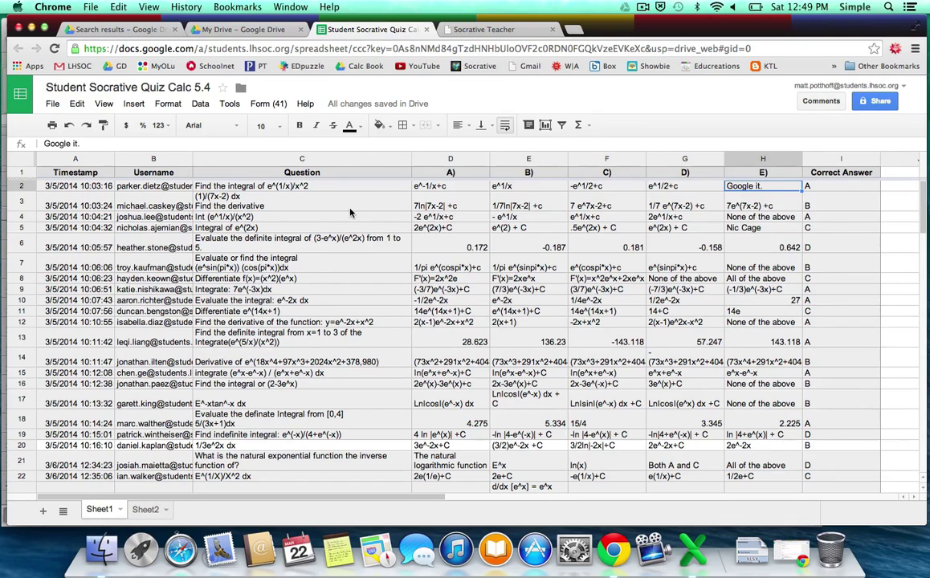
left_click(281, 188)
mouse_move(281, 188)
left_mouse_down()
mouse_move(337, 241)
mouse_move(723, 361)
mouse_move(824, 441)
mouse_move(824, 461)
mouse_move(829, 392)
left_mouse_up()
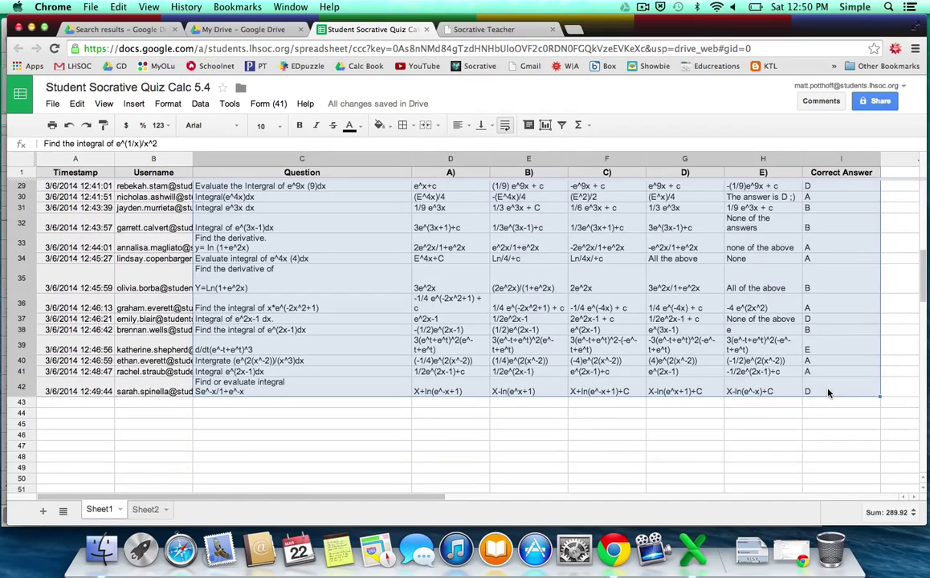
key("super+c")
- Paste the copied questions and answers into the Excel template starting at cell B7
left_click(690, 550)
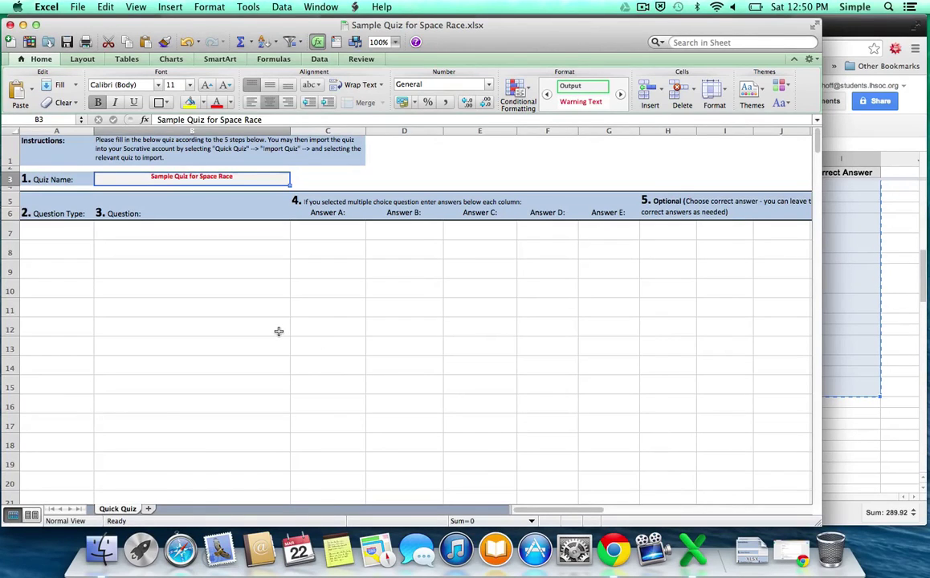
left_click(175, 231)
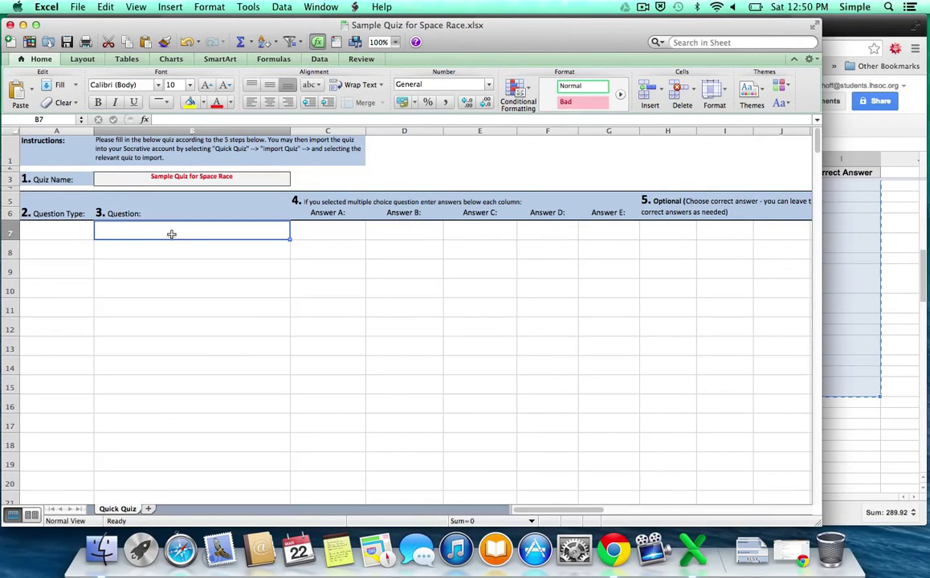
key("super+v")
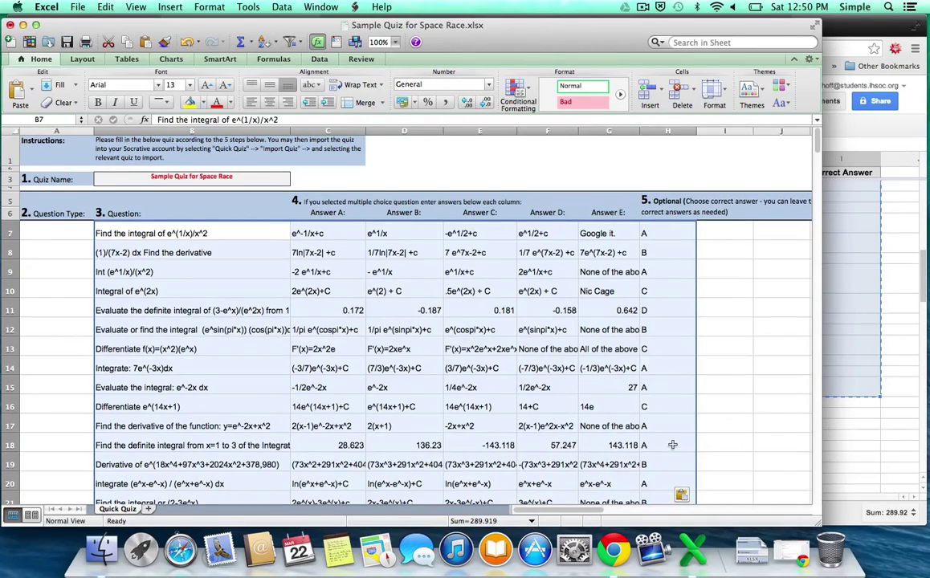
scroll(672, 443, "down", 10)
scroll(673, 445, "down", 5)
scroll(672, 444, "up", 15)
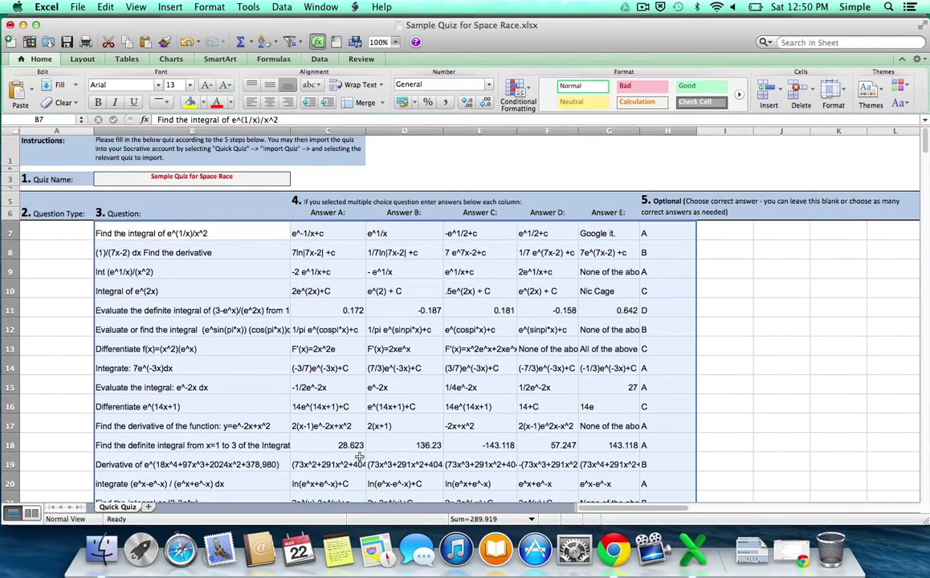
- Set the question type in cells A7 and A8 to Multiple choice
left_click(63, 233)
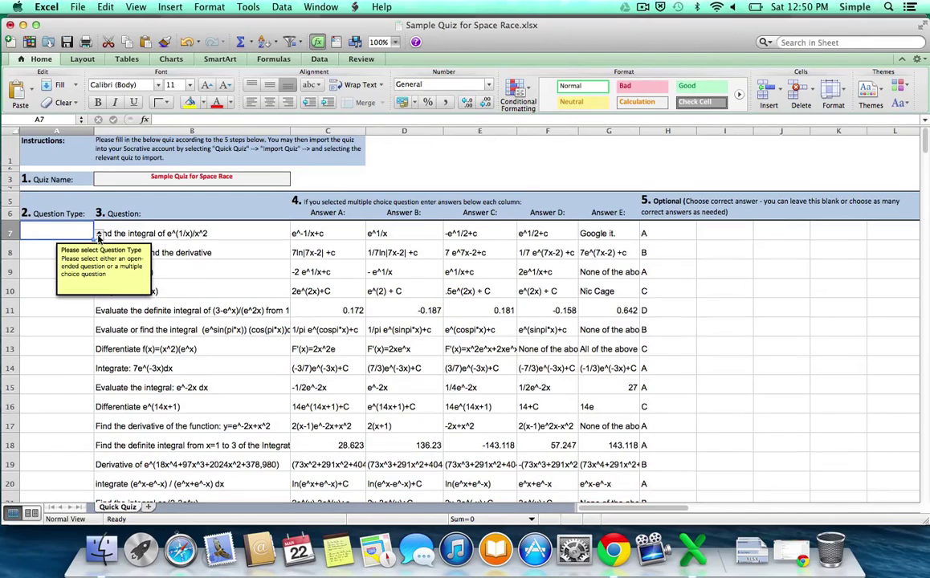
left_click(99, 235)
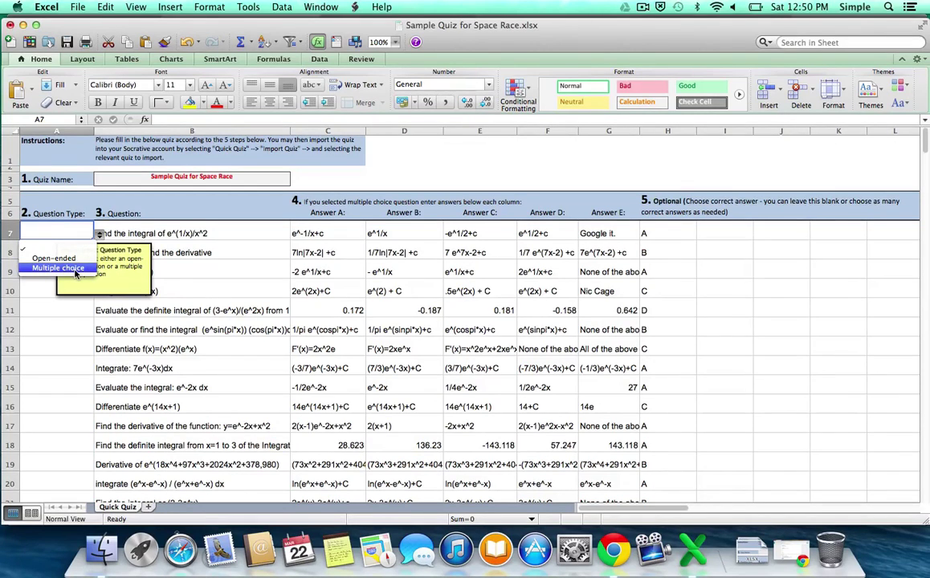
left_click(77, 268)
key("Return")
left_click(98, 254)
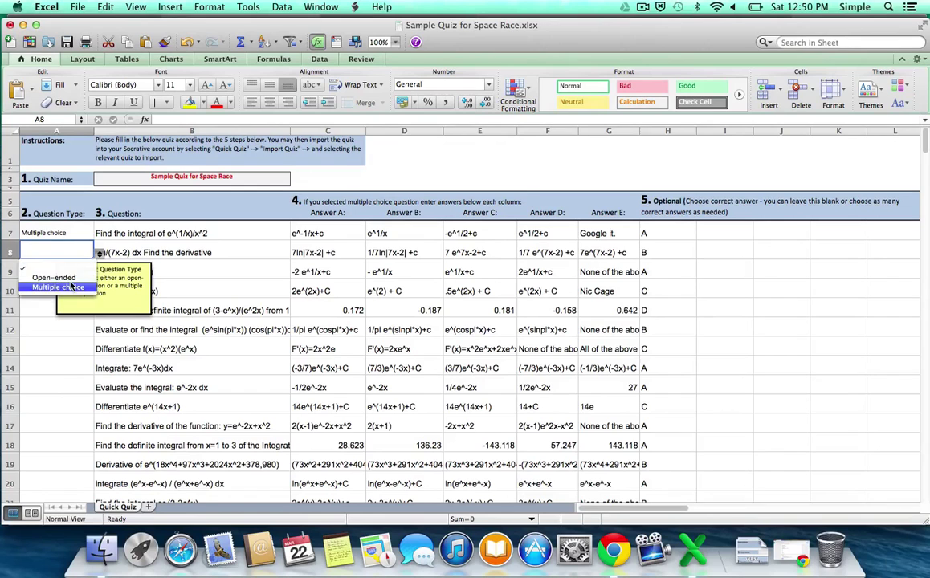
left_click(69, 288)
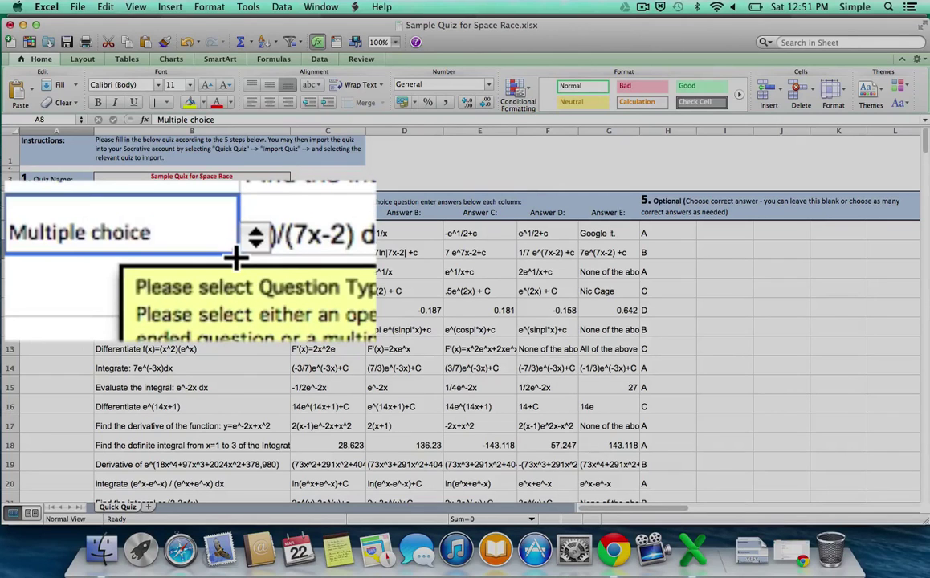
- Fill Multiple choice down for all remaining questions, save the workbook, and return to the browser
left_click_drag(93, 262, 68, 334)
scroll(65, 333, "up", 10)
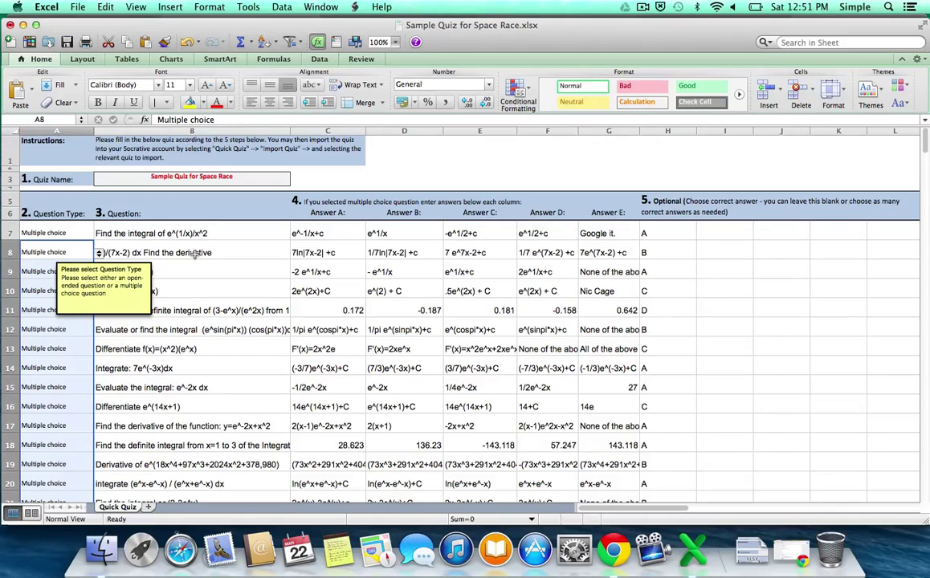
left_click(195, 253)
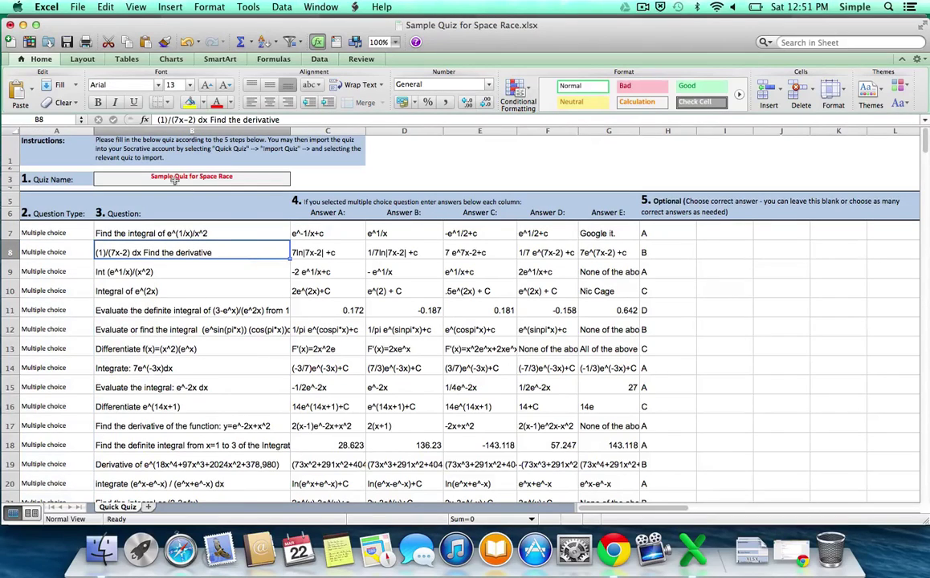
left_click(68, 44)
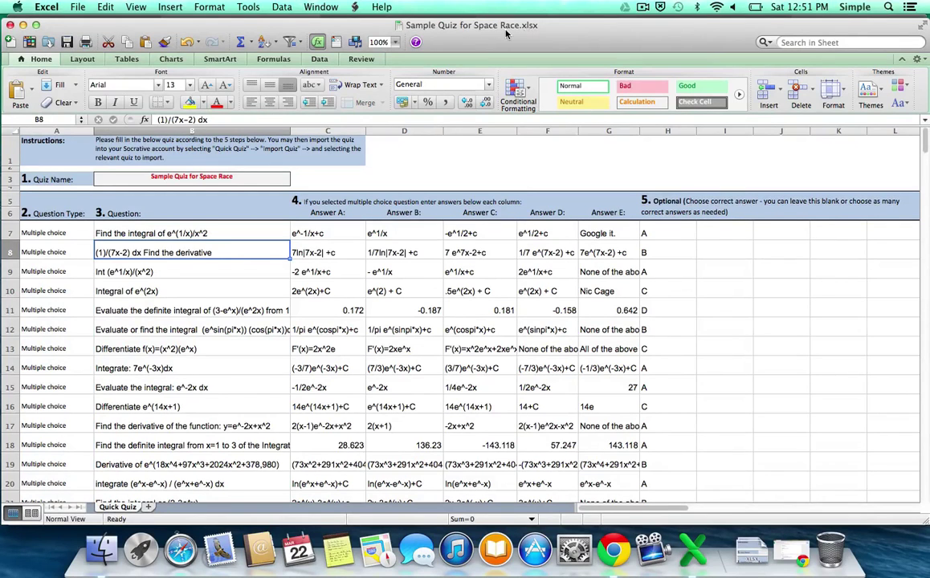
left_click(614, 549)
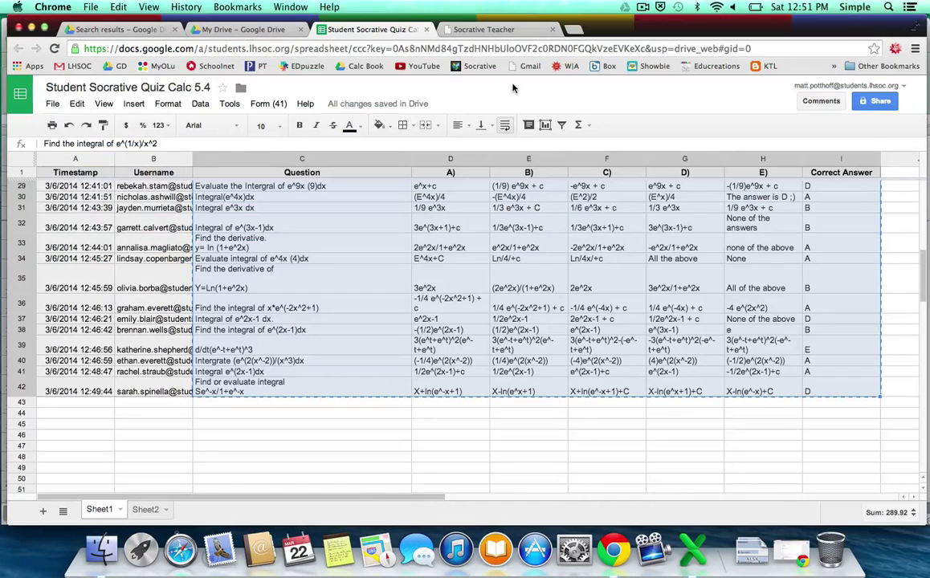
- Choose Sample Quiz for Space Race.xlsx from Downloads as the Socrative import file
left_click(506, 31)
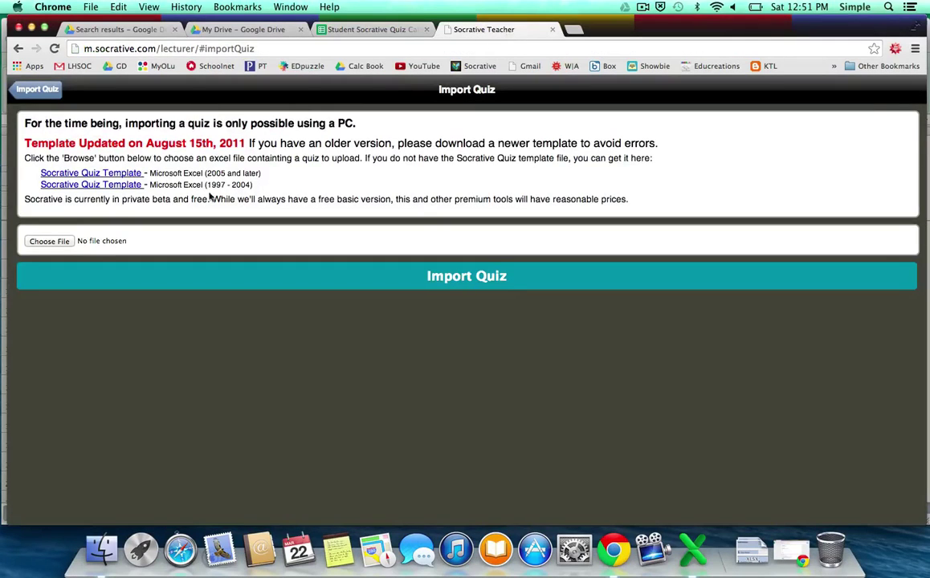
left_click(50, 241)
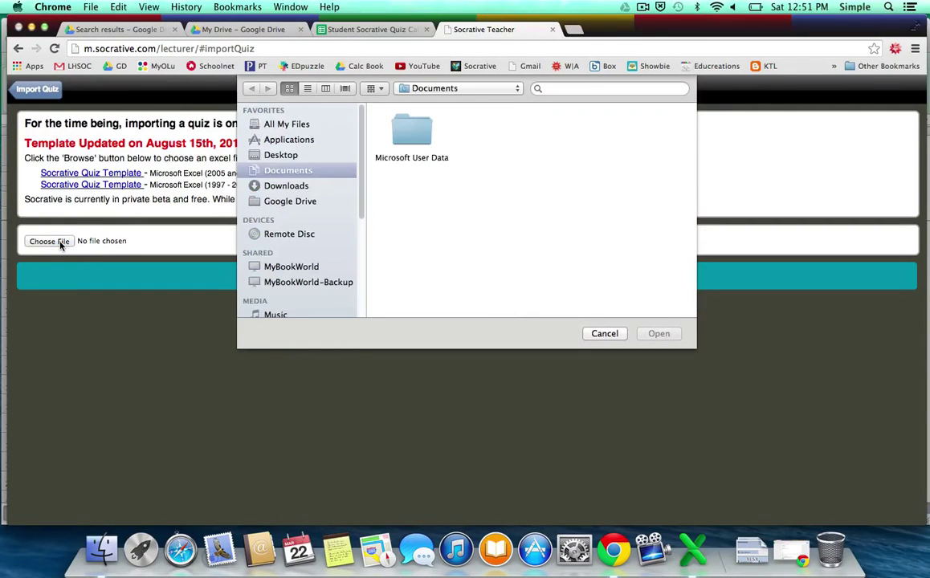
left_click(257, 185)
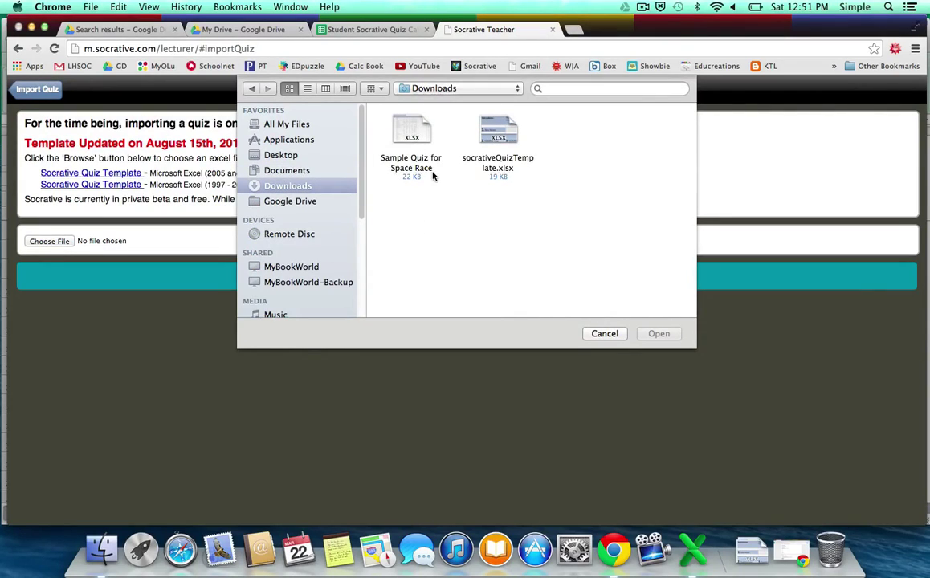
left_click(414, 140)
left_click(654, 334)
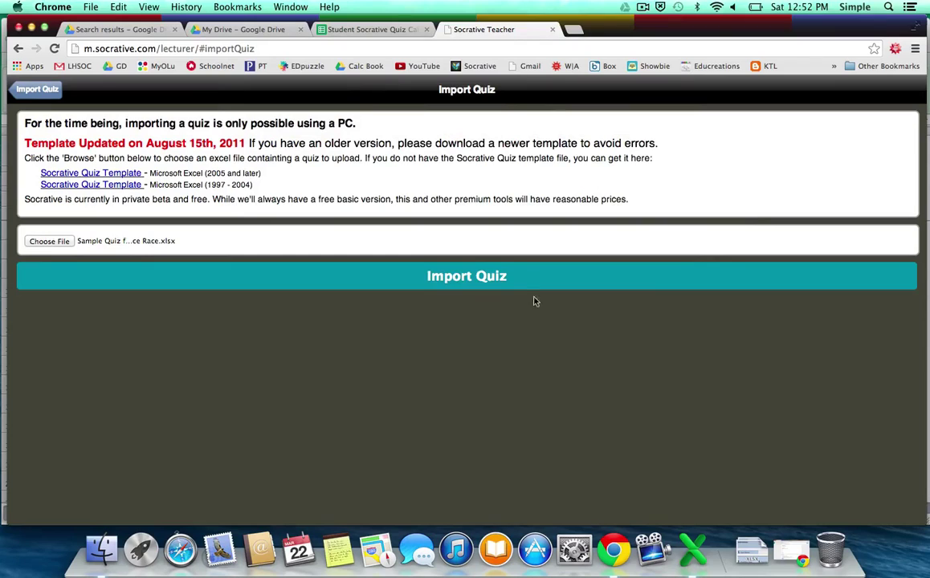
- Import the Sample Quiz for Space Race workbook into Socrative
left_click(465, 277)
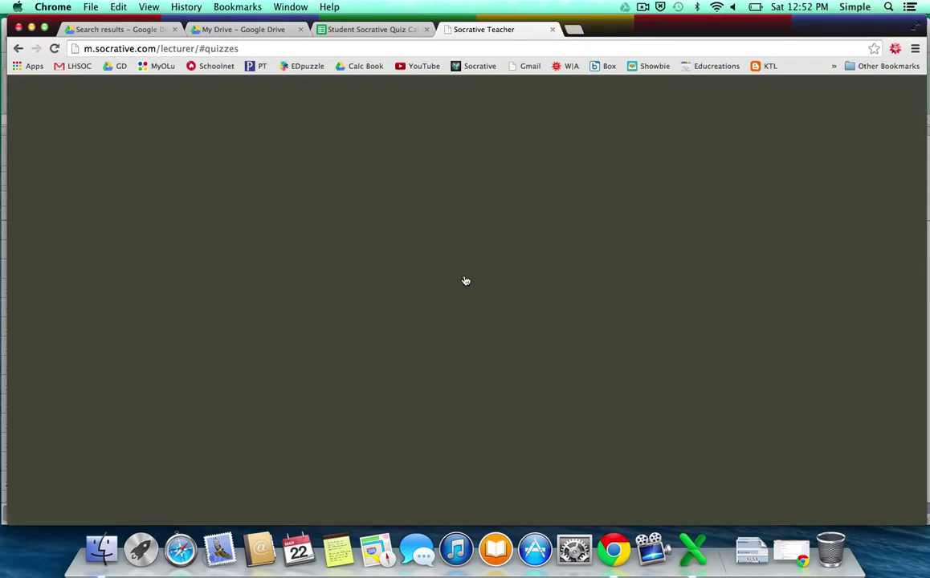